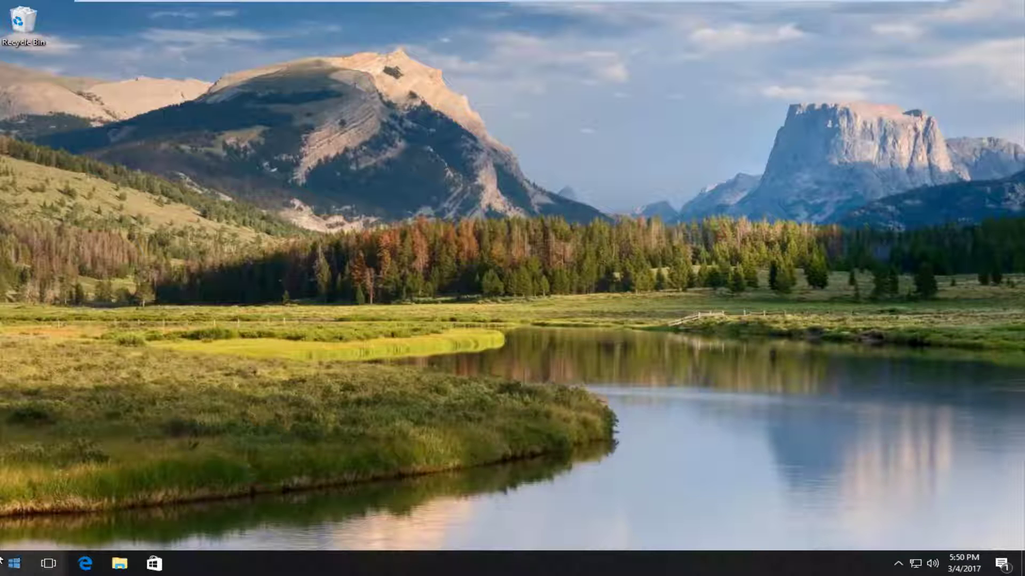
- Search 'chrome' from the Start menu and launch Google Chrome
left_click(15, 563)
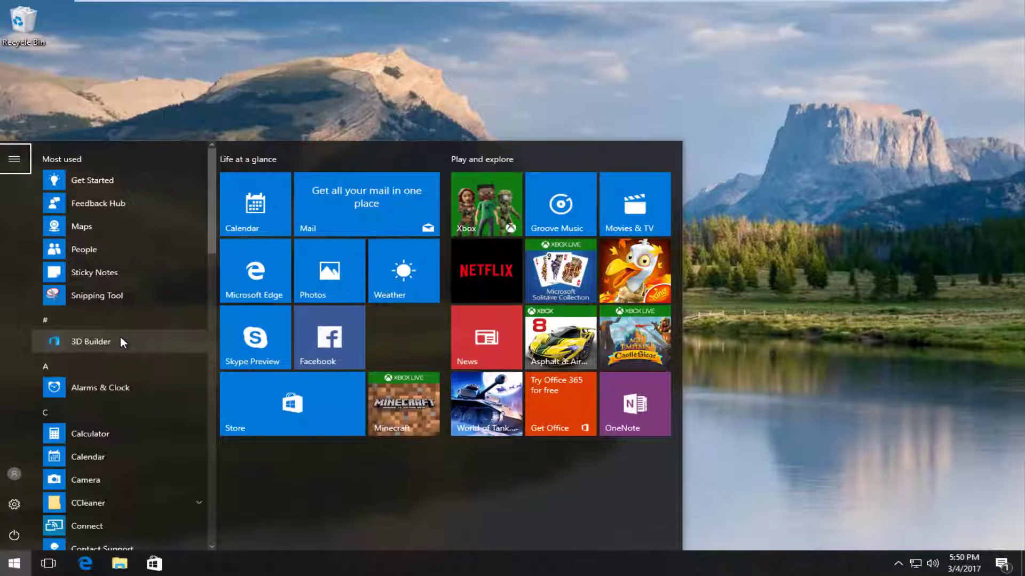
scroll(131, 359, "down", 3)
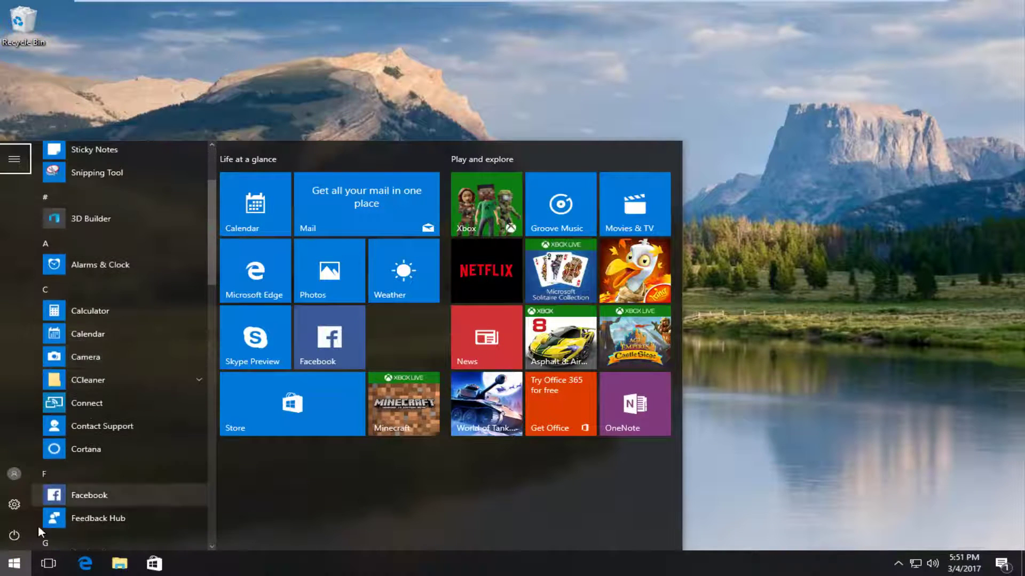
key("super")
key("super")
key("super")
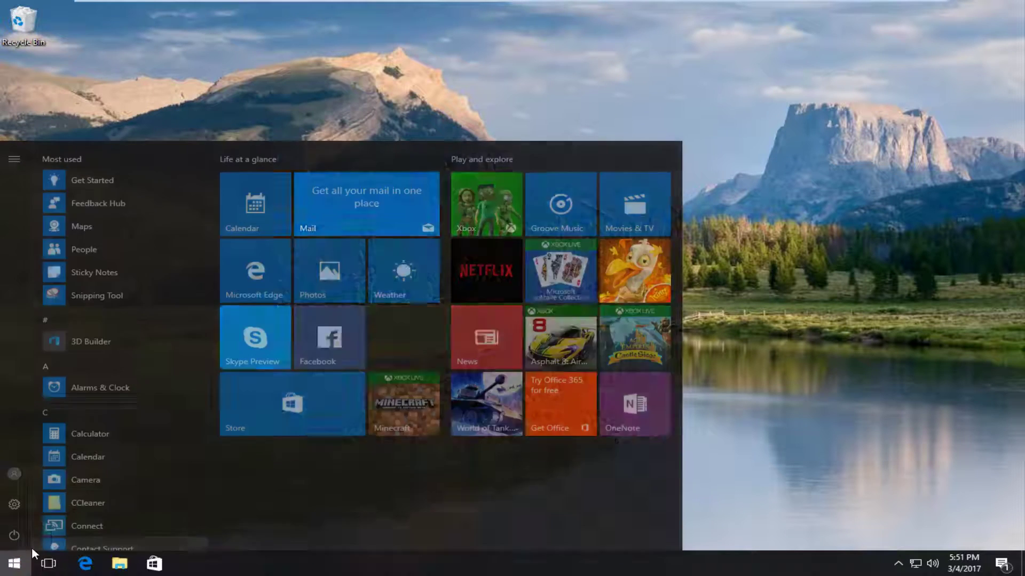
type("chrome")
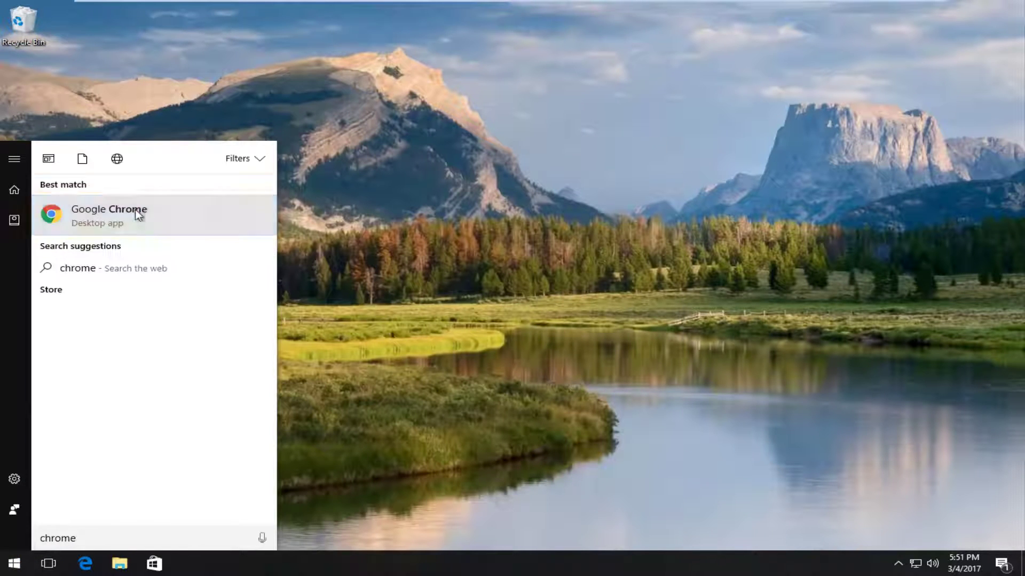
left_click(136, 211)
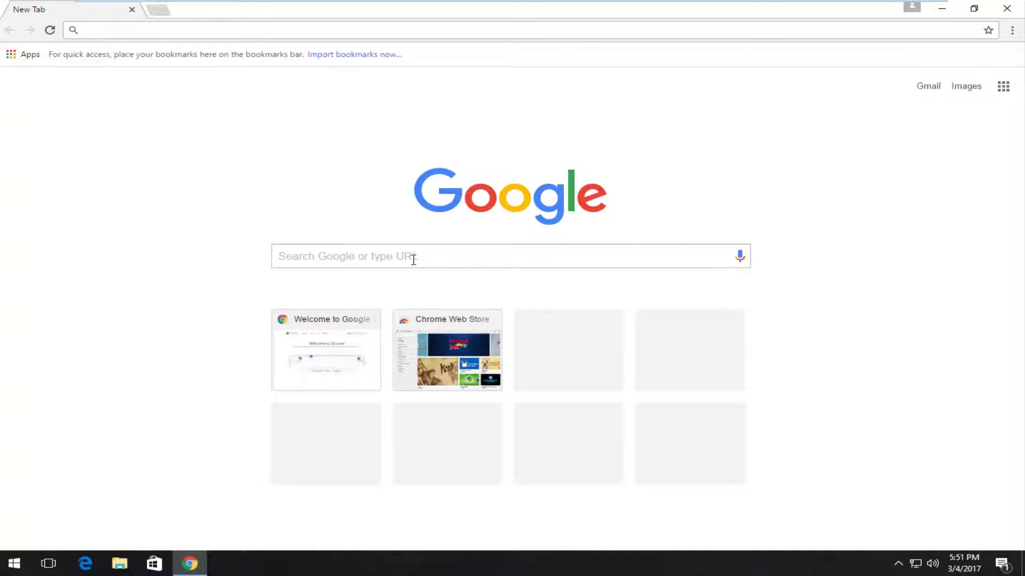
- Search Google for 'directx download'
left_click(413, 260)
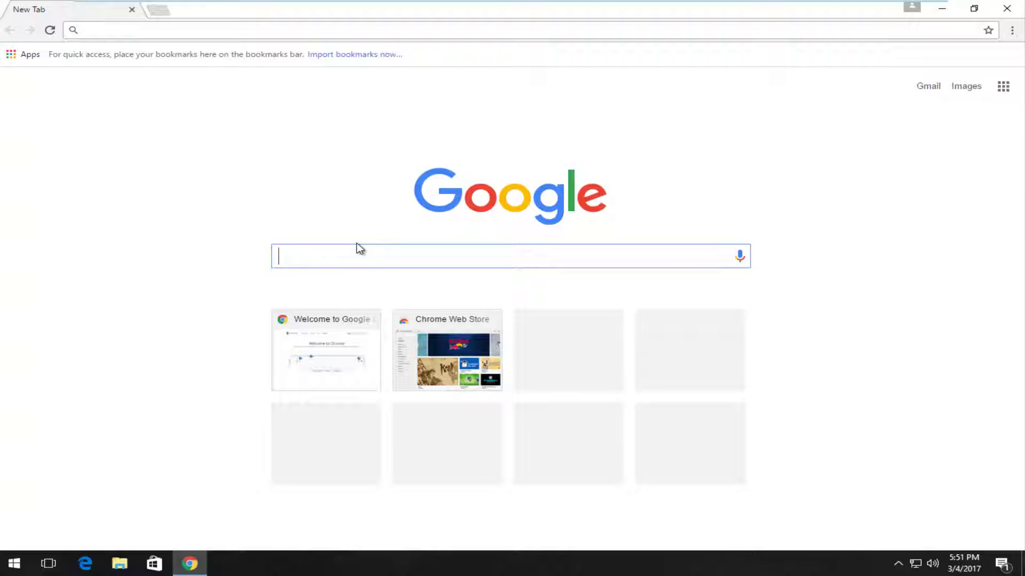
type("dire")
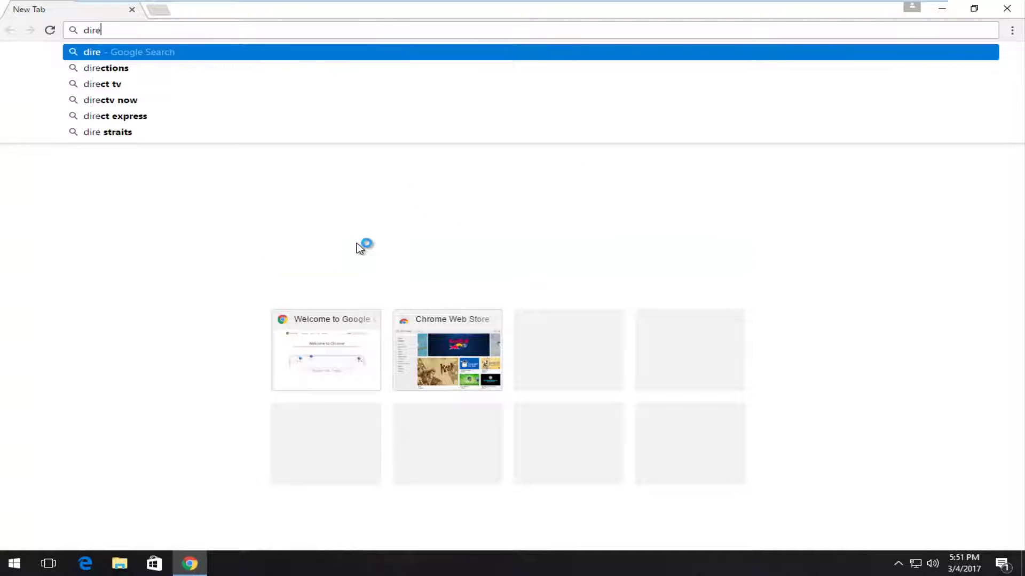
type("ctx download")
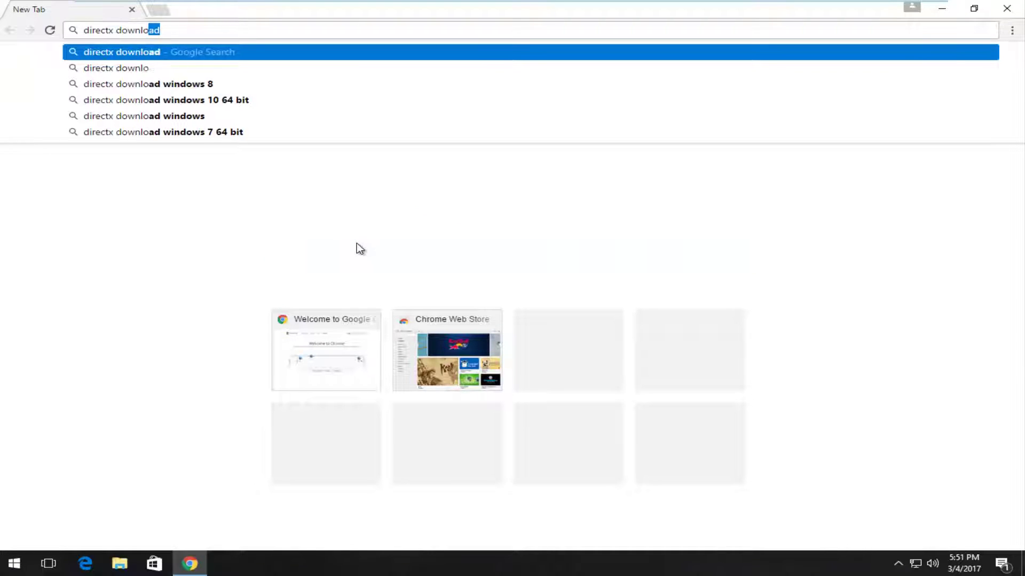
key("Return")
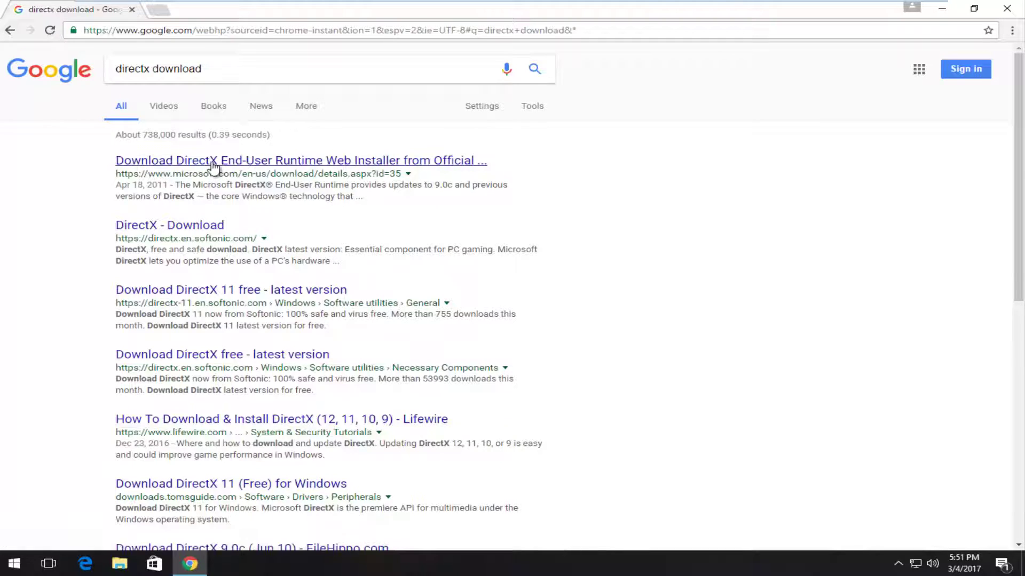
- Open Microsoft's DirectX End-User Runtime Web Installer page and expand its System Requirements
left_click(163, 163)
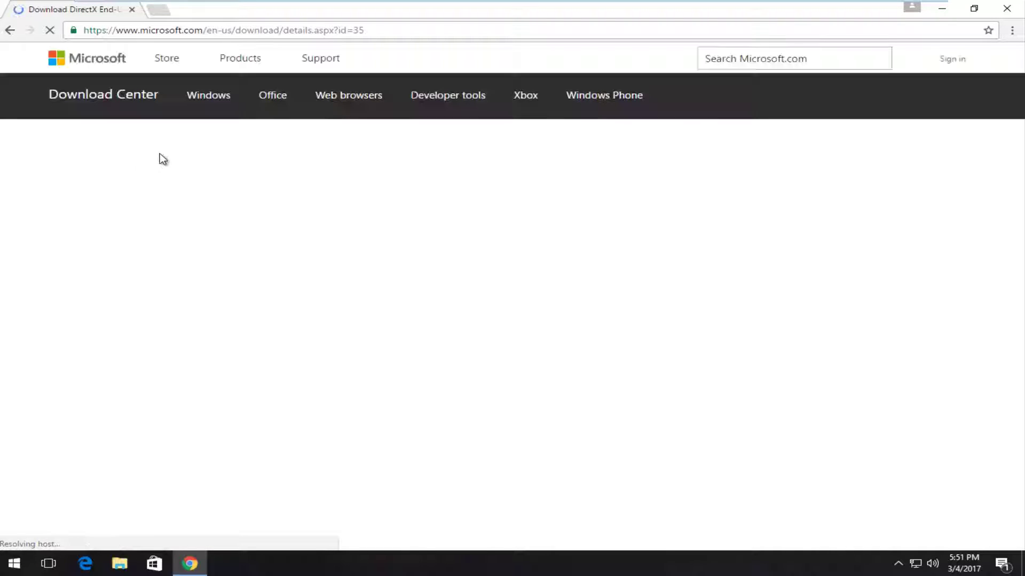
scroll(250, 302, "down", 3)
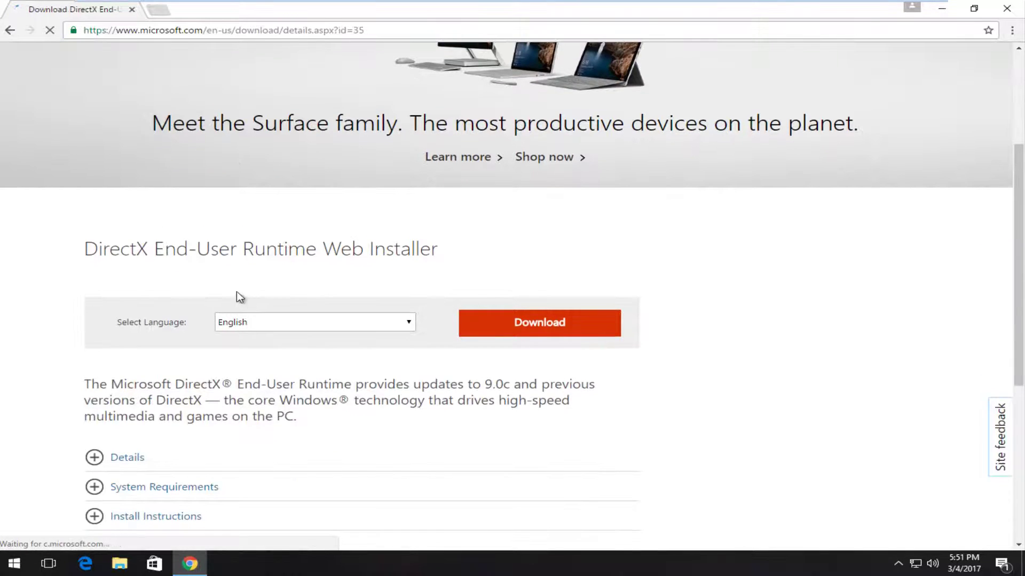
scroll(240, 297, "down", 2)
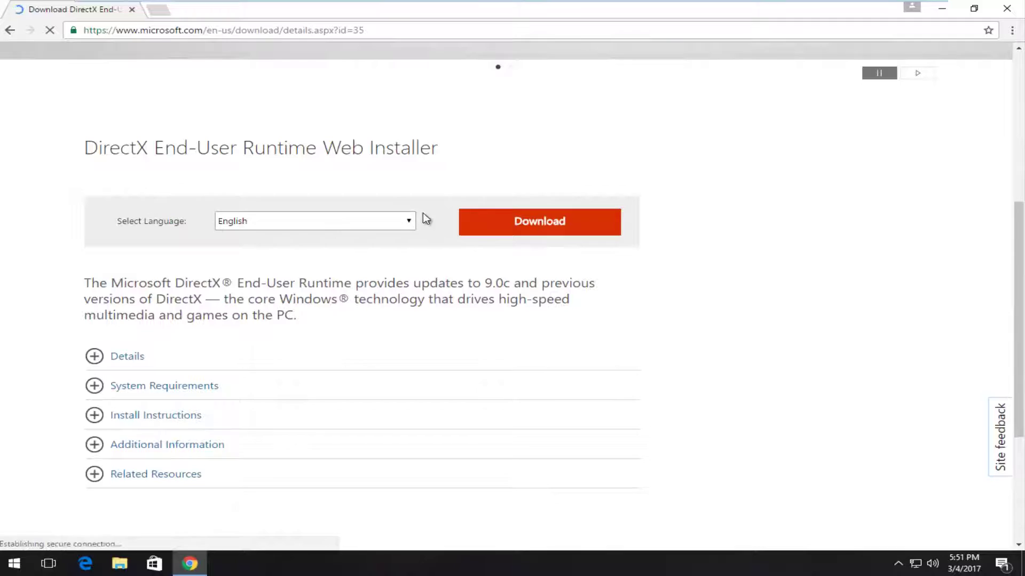
left_click(124, 386)
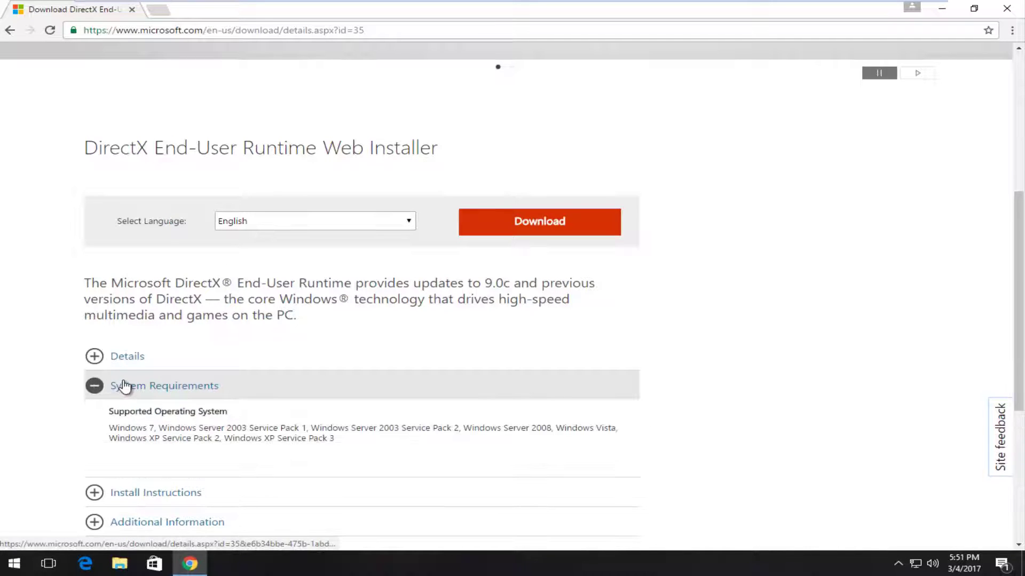
scroll(125, 385, "down", 2)
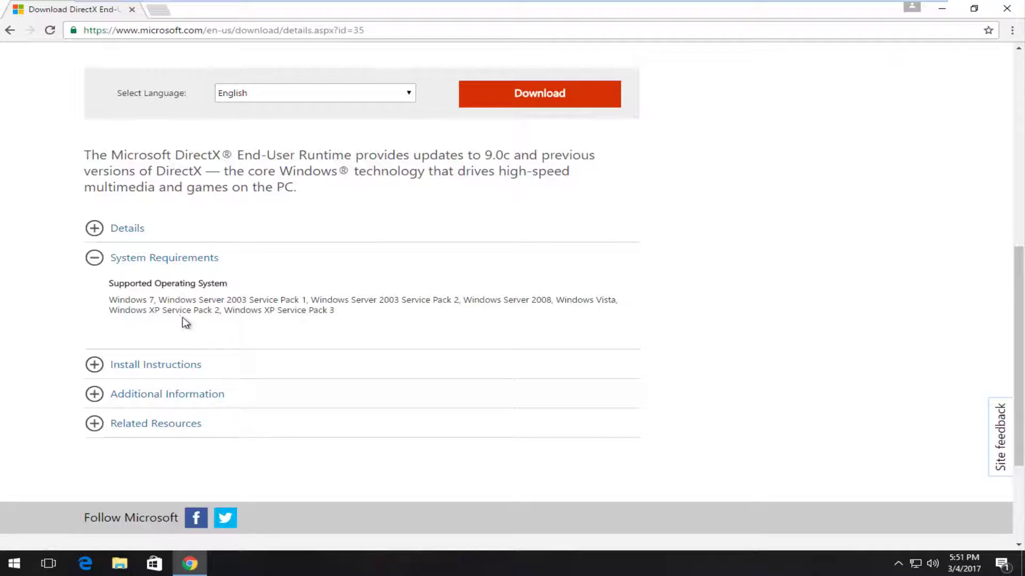
scroll(185, 322, "up", 3)
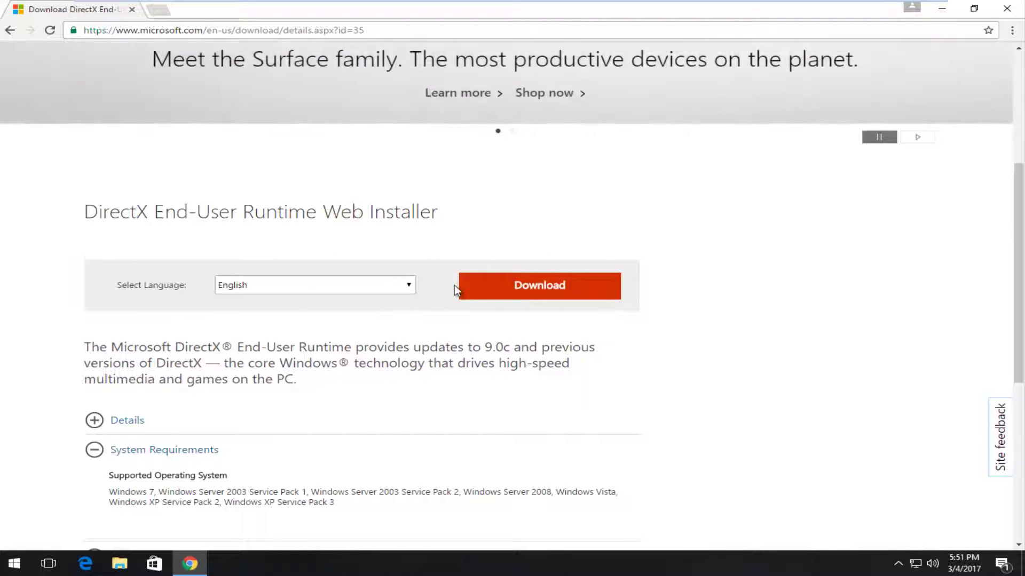
left_click(503, 298)
scroll(247, 450, "down", 3)
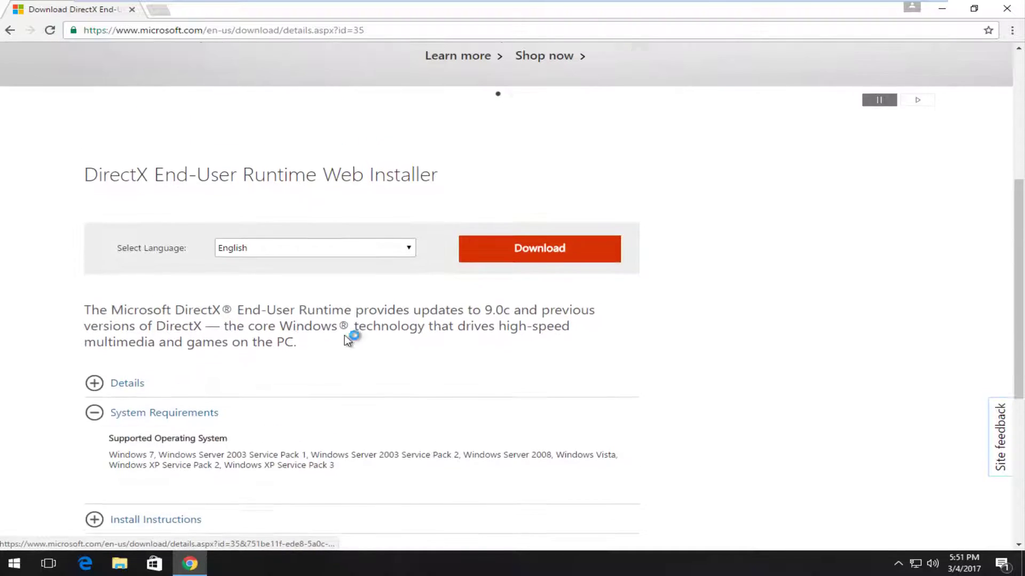
- Download only dxwebsetup.exe, unticking the MSN homepage and Bing offer
scroll(346, 340, "up", 1)
left_click(501, 293)
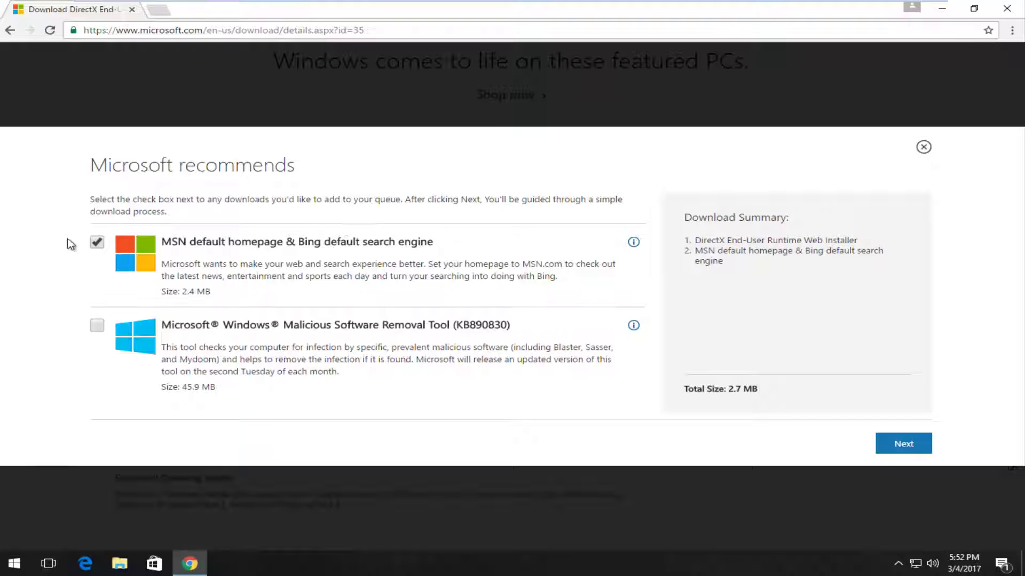
left_click(97, 244)
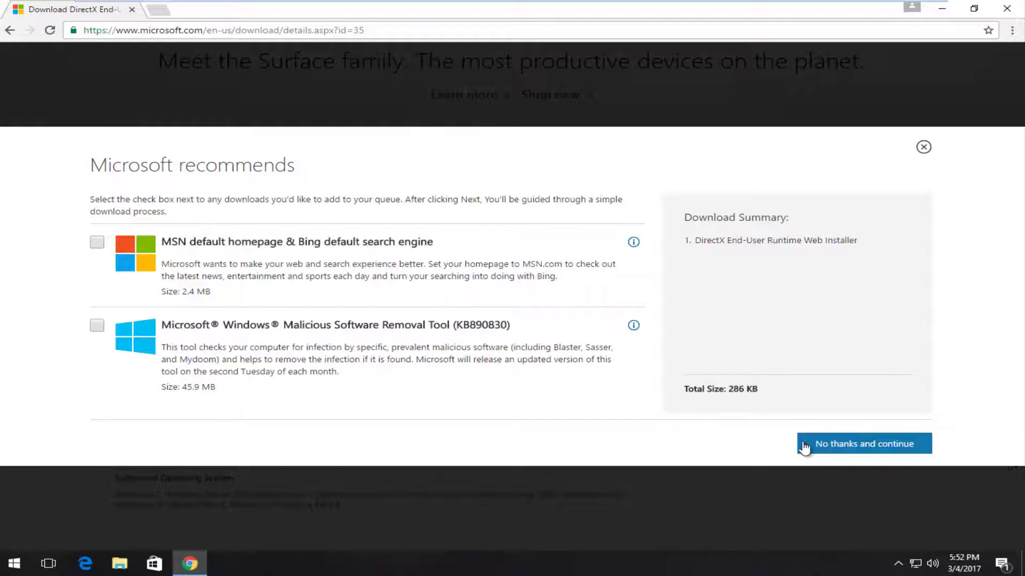
left_click(845, 445)
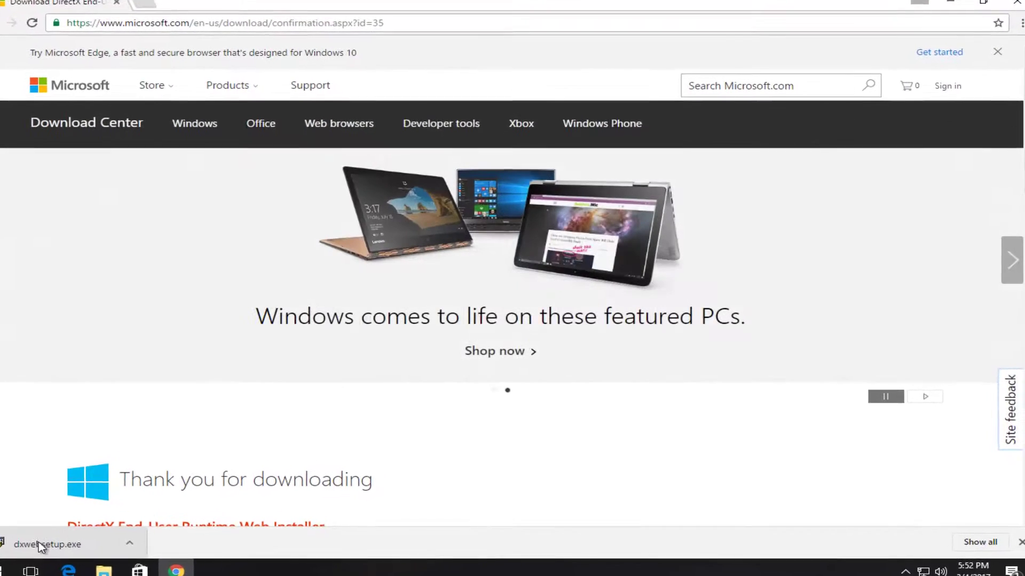
- Run dxwebsetup.exe from the download bar and approve the User Account Control prompt
left_click(40, 545)
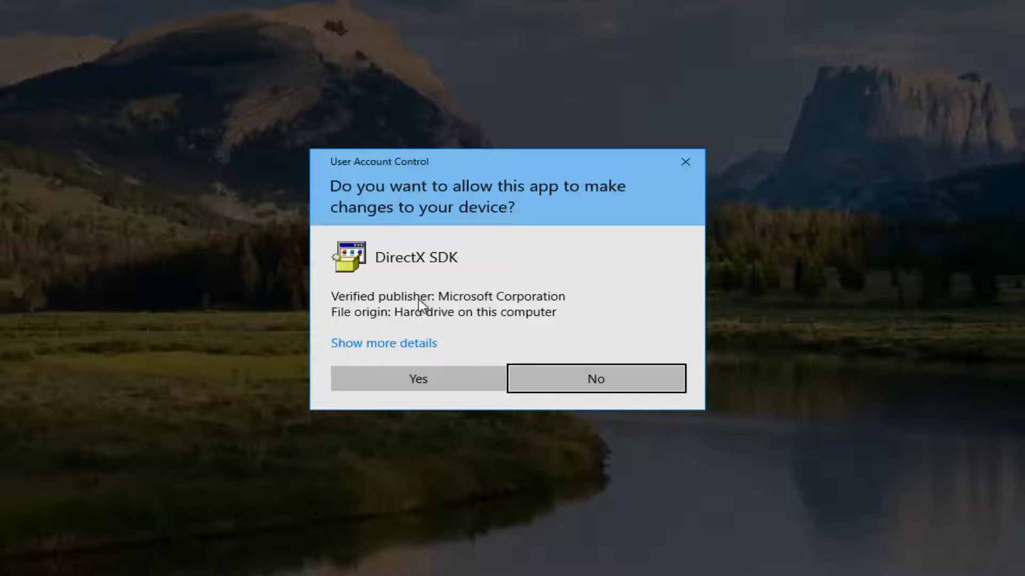
left_click(421, 382)
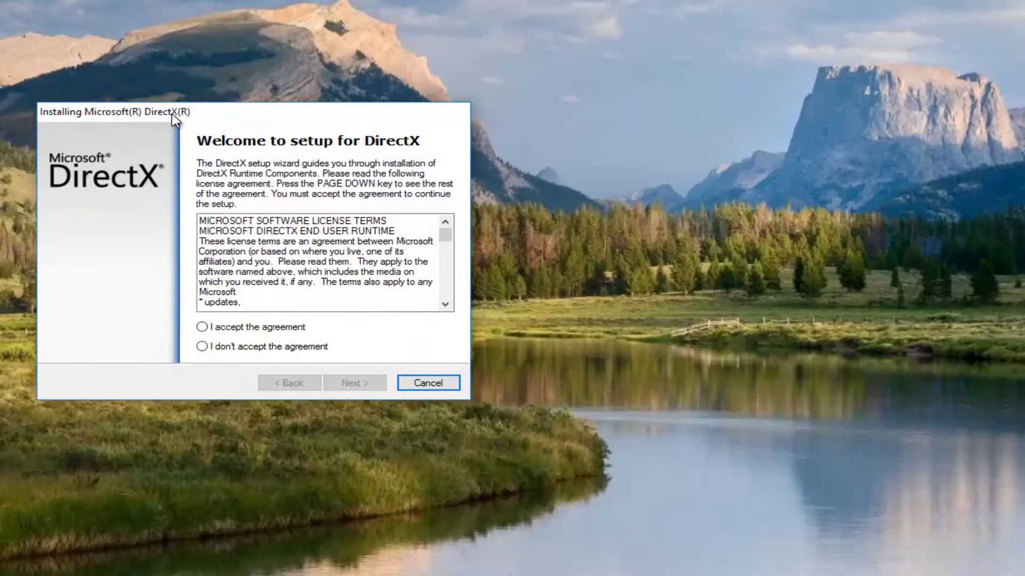
- Centre the DirectX Setup window, accept the licence agreement and continue to the Bing Bar page
left_click_drag(176, 110, 410, 104)
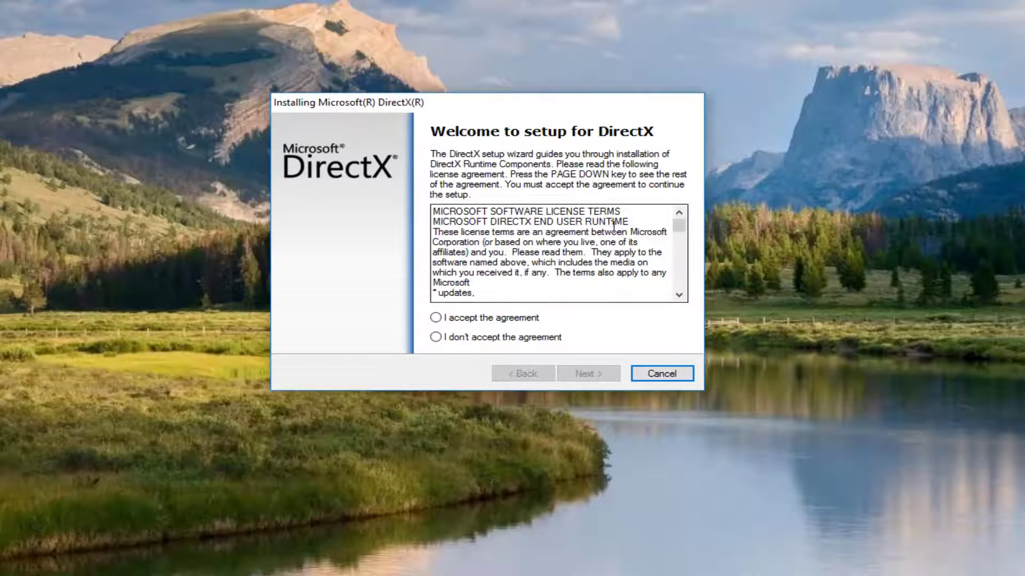
left_click_drag(679, 225, 662, 208)
left_click(457, 320)
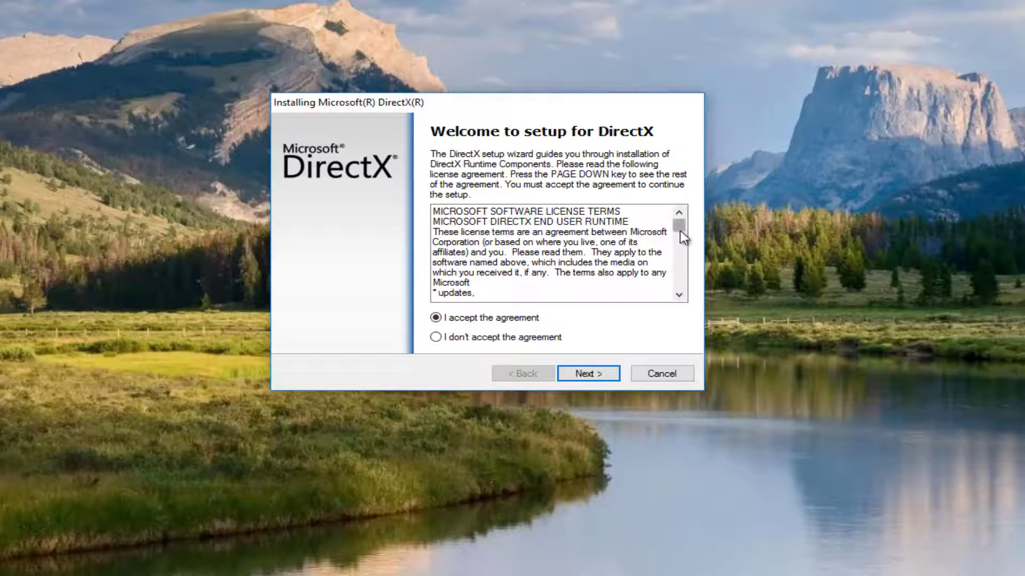
left_click(592, 373)
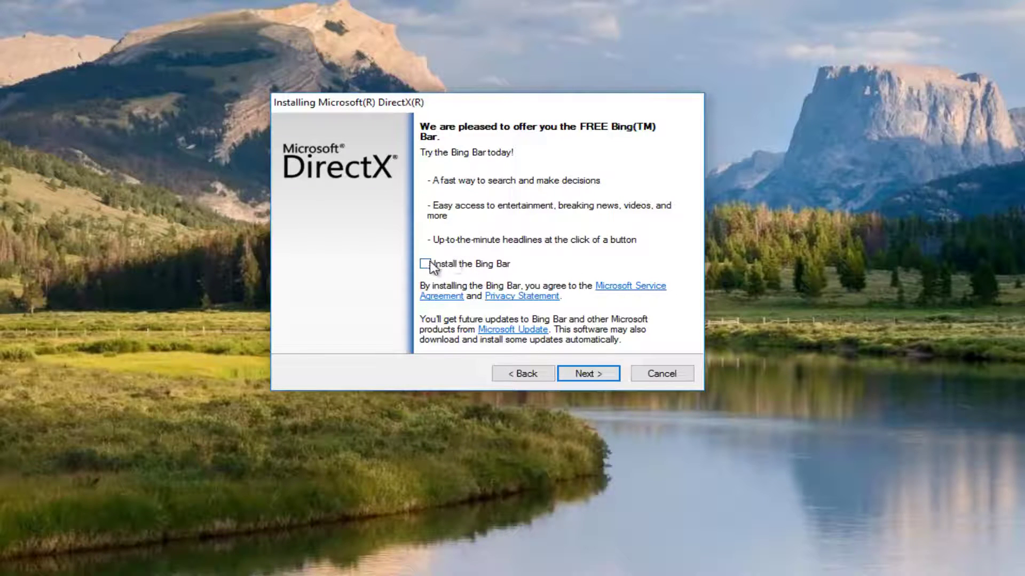
- Skip the Bing Bar and install the 44.1 MB DirectX runtime components
left_click(584, 376)
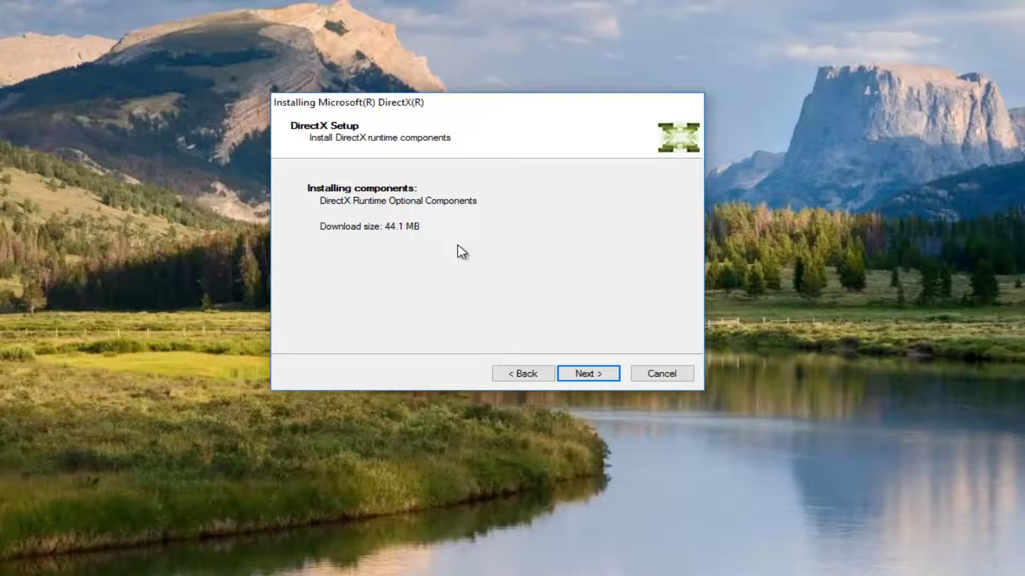
left_click(582, 375)
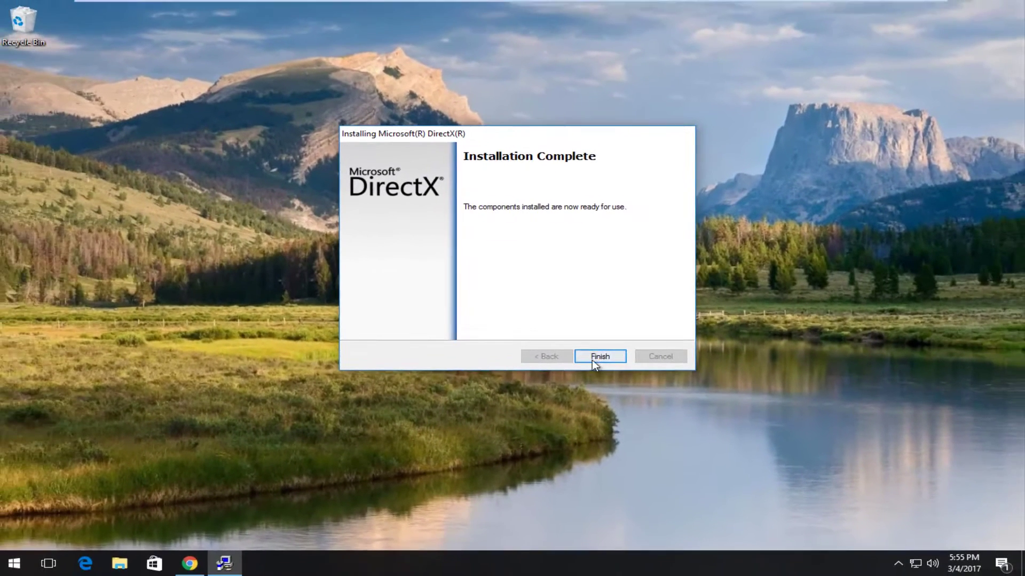
- Finish DirectX Setup and close the Chrome window from its taskbar icon
left_click(592, 368)
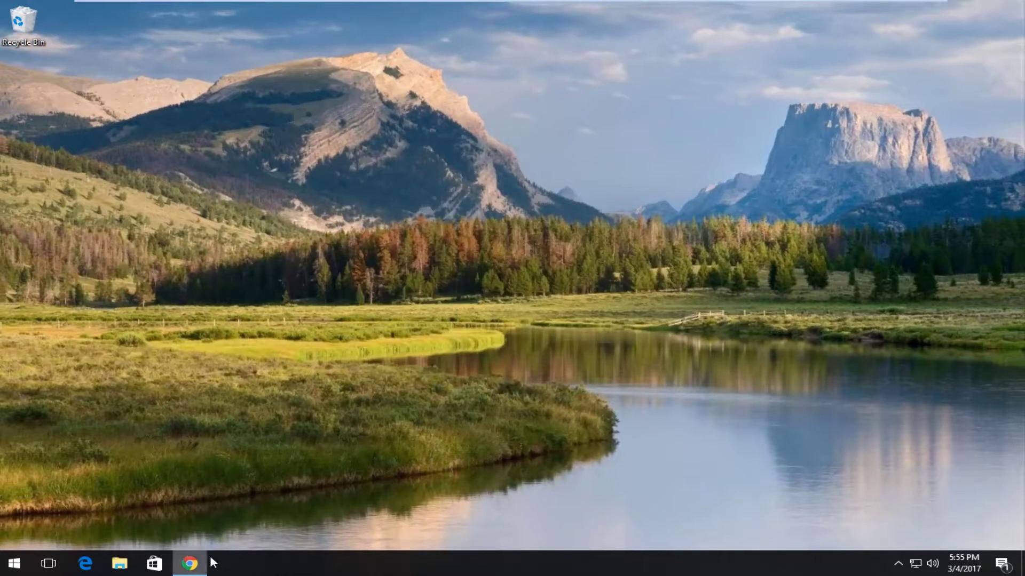
right_click(190, 564)
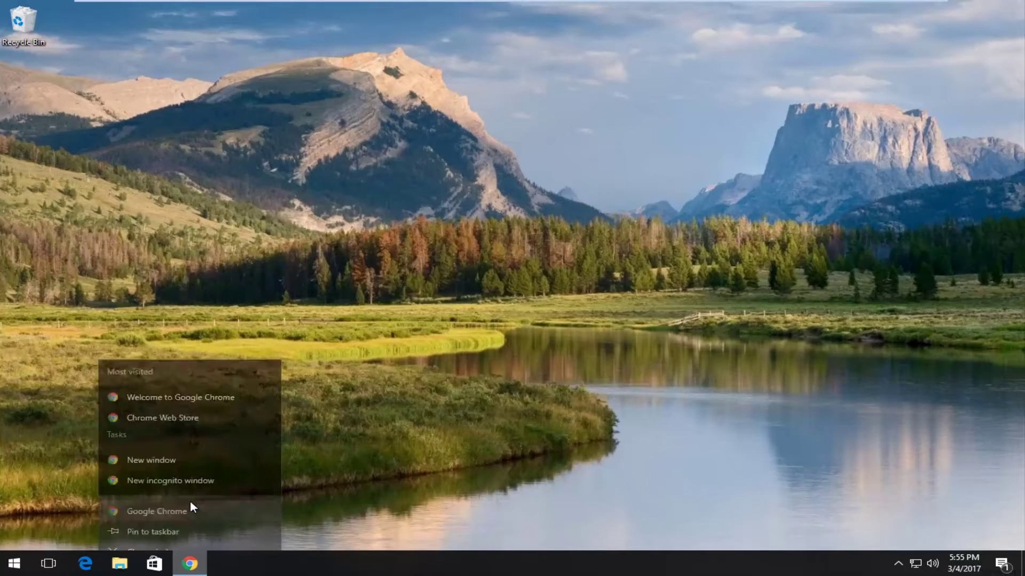
left_click(161, 527)
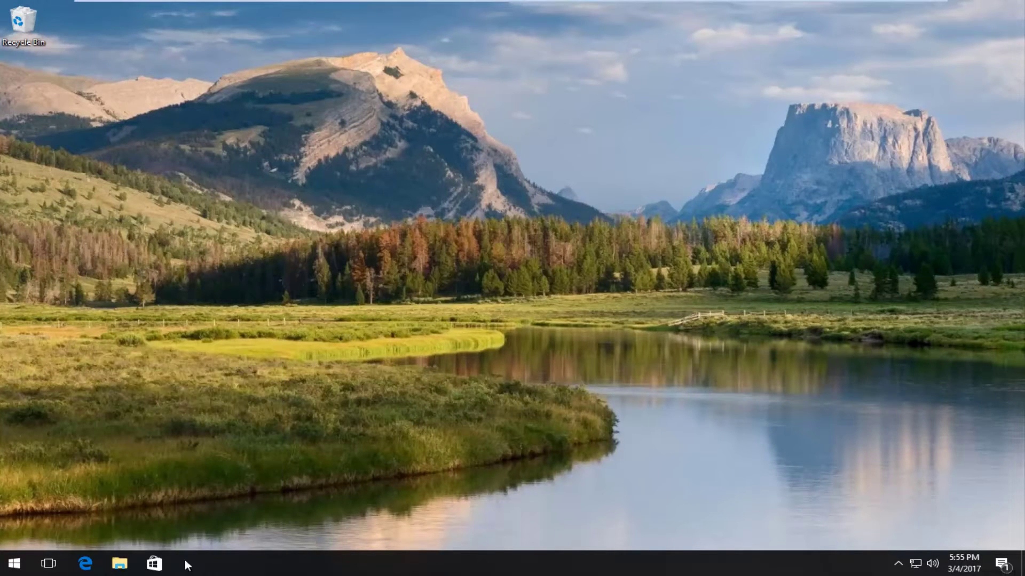